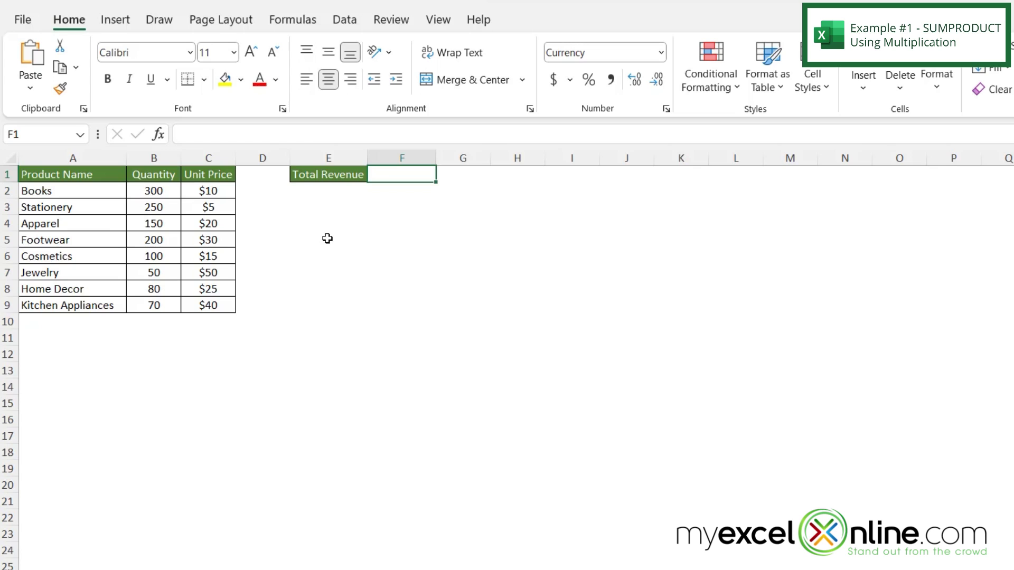
# - Inspect the Books and Stationery quantities (300, 250) and unit prices ($10, $5)
pyautogui.click(139, 190)
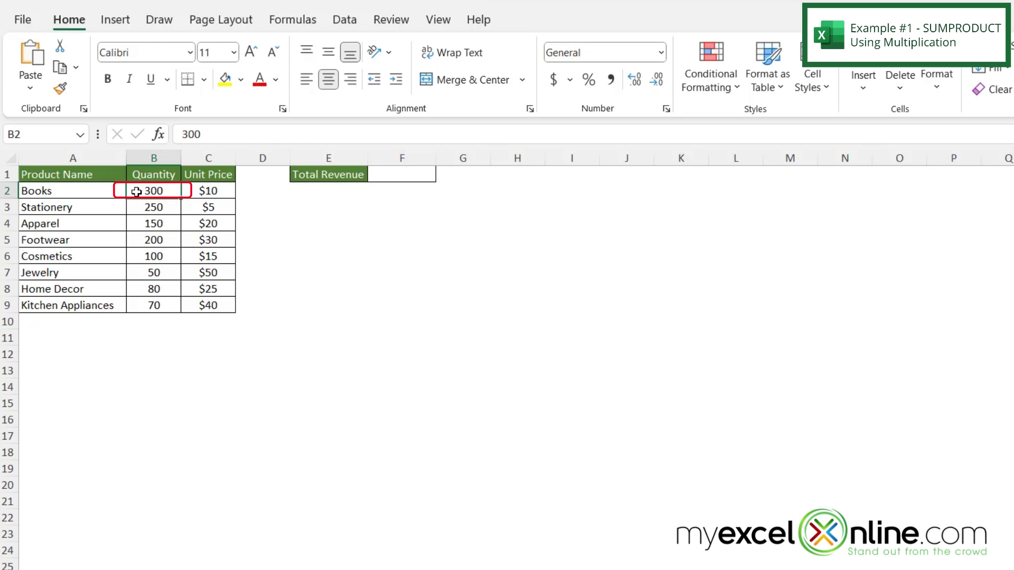
pyautogui.click(213, 191)
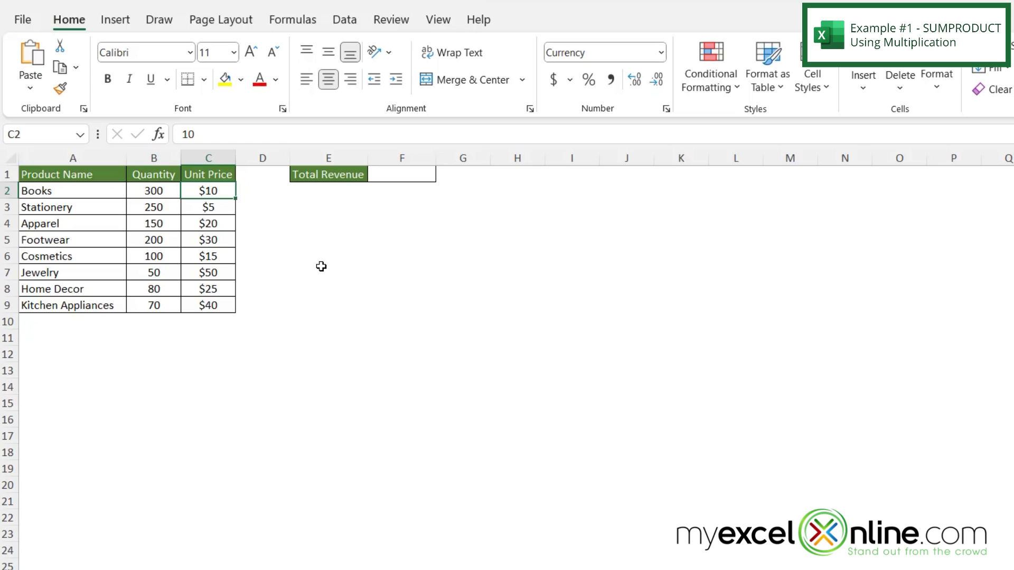
pyautogui.click(146, 208)
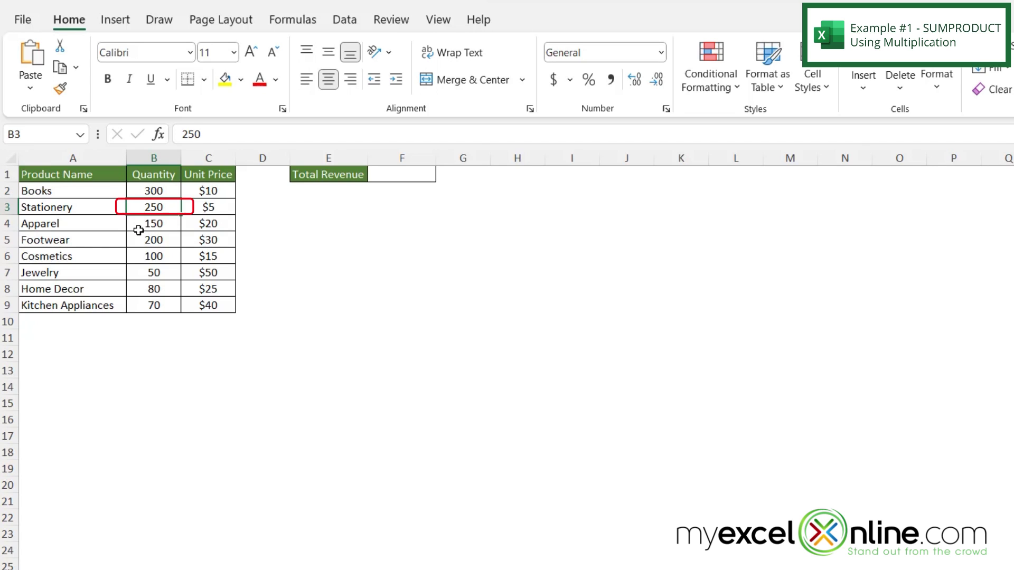
pyautogui.click(216, 206)
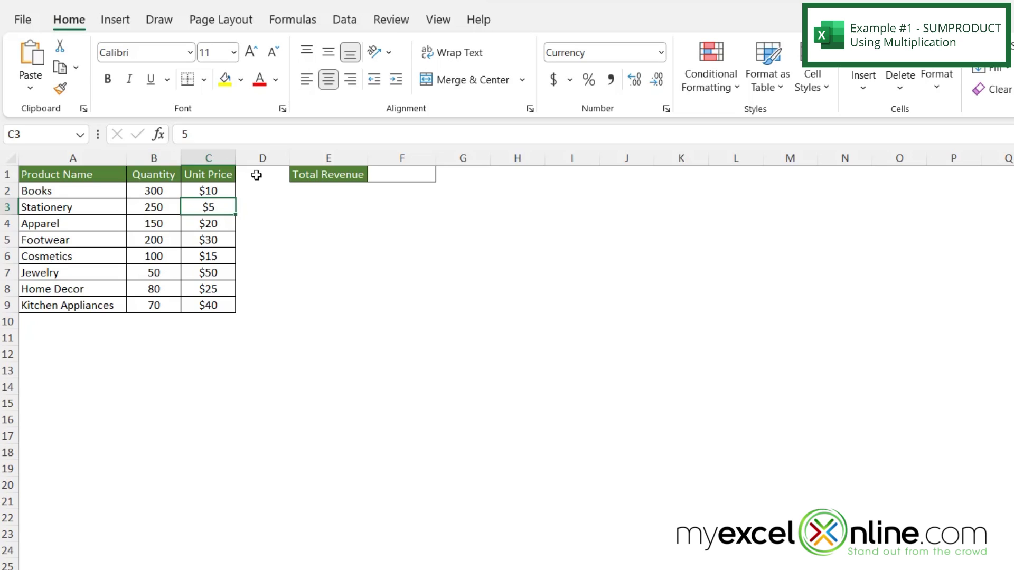
# - Enter =B2*C2 in D2 to get the Books revenue of $3,000
pyautogui.click(261, 193)
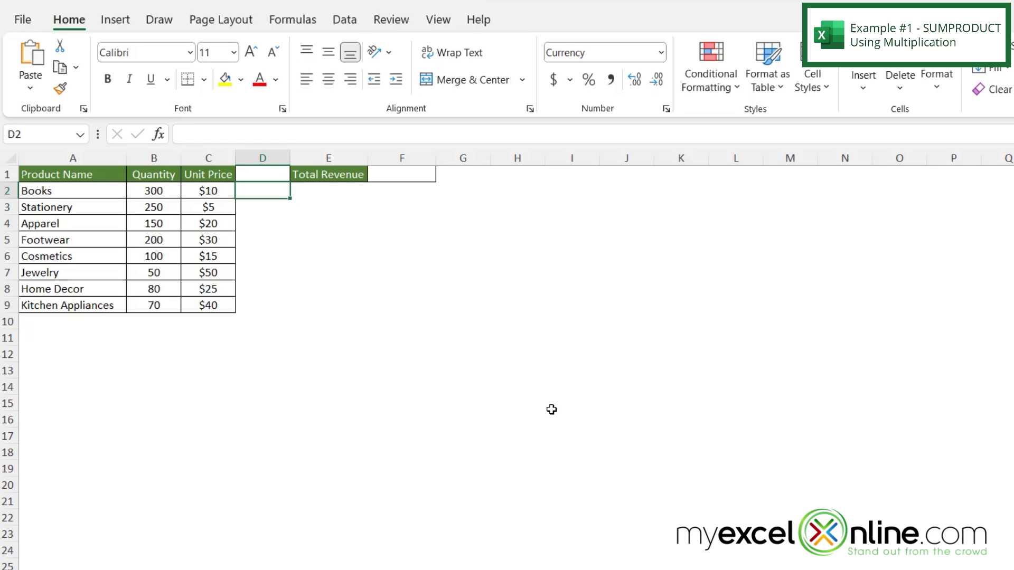
pyautogui.write('=')
pyautogui.click(164, 192)
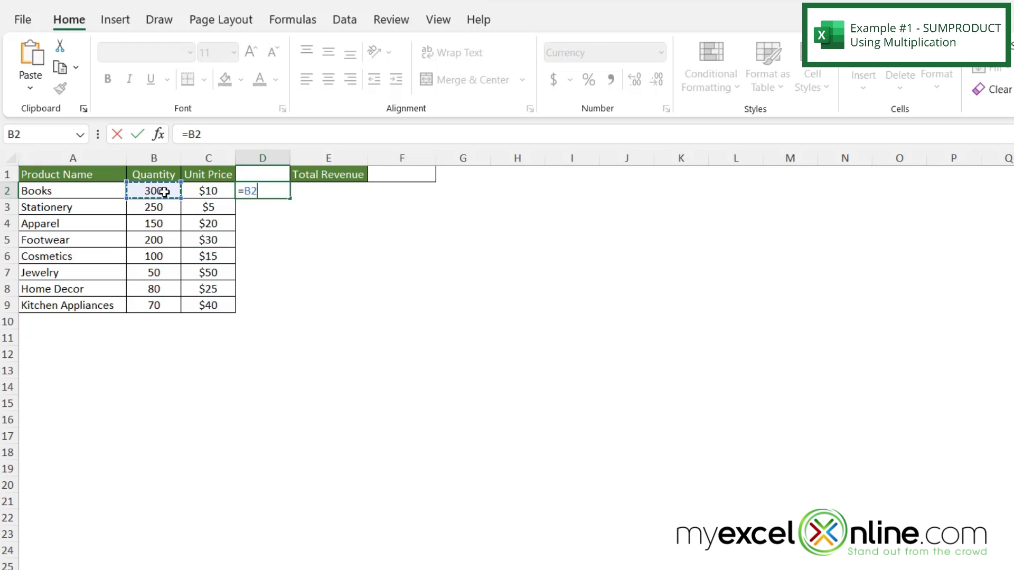
pyautogui.write('*')
pyautogui.click(197, 193)
pyautogui.press('Return')
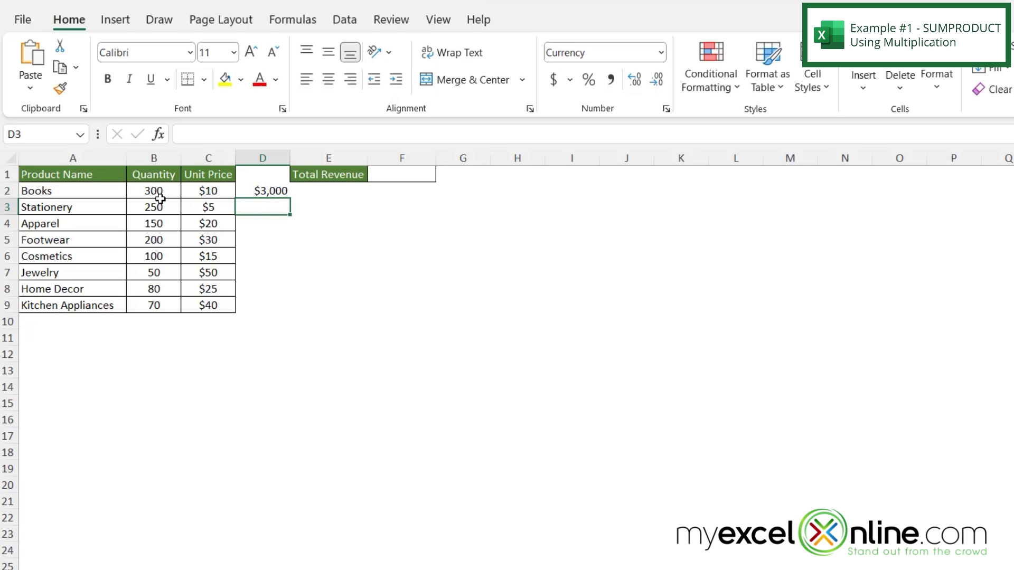
# - Copy the revenue formula down to row 9, then clear D2:D9
pyautogui.click(267, 192)
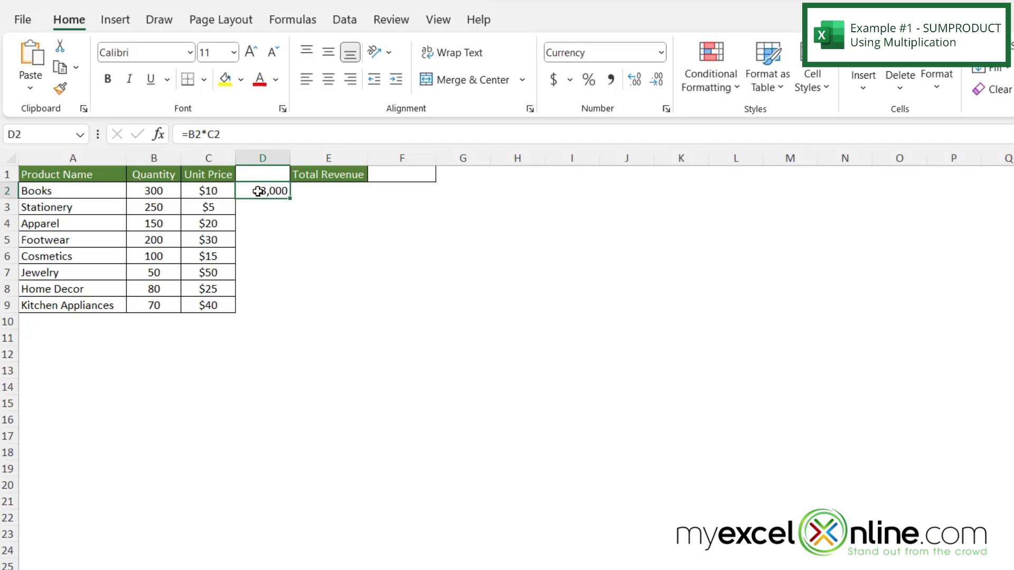
pyautogui.moveTo(290, 200); pyautogui.dragTo(284, 301)
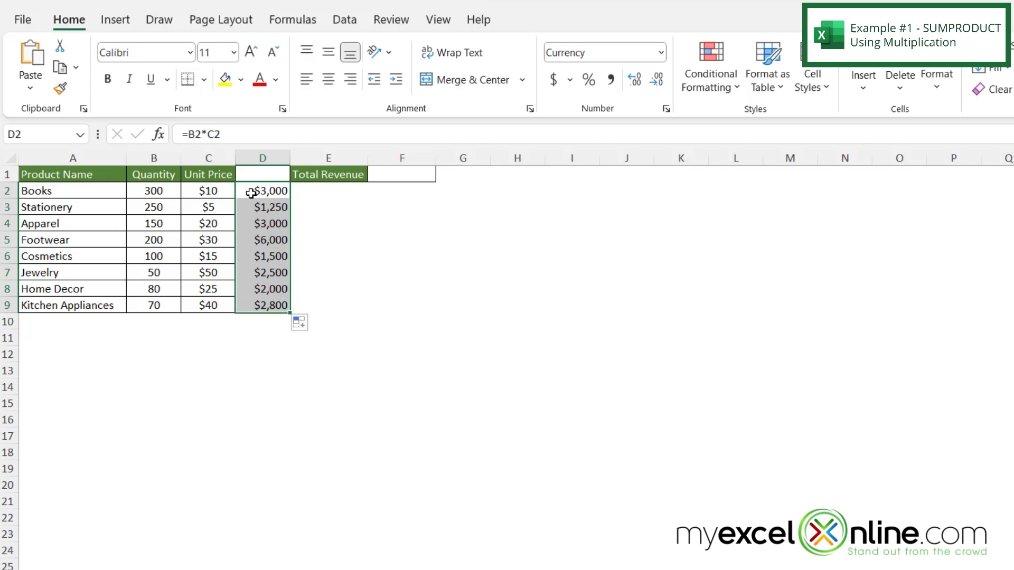
pyautogui.moveTo(249, 195); pyautogui.dragTo(272, 309)
pyautogui.press('Delete')
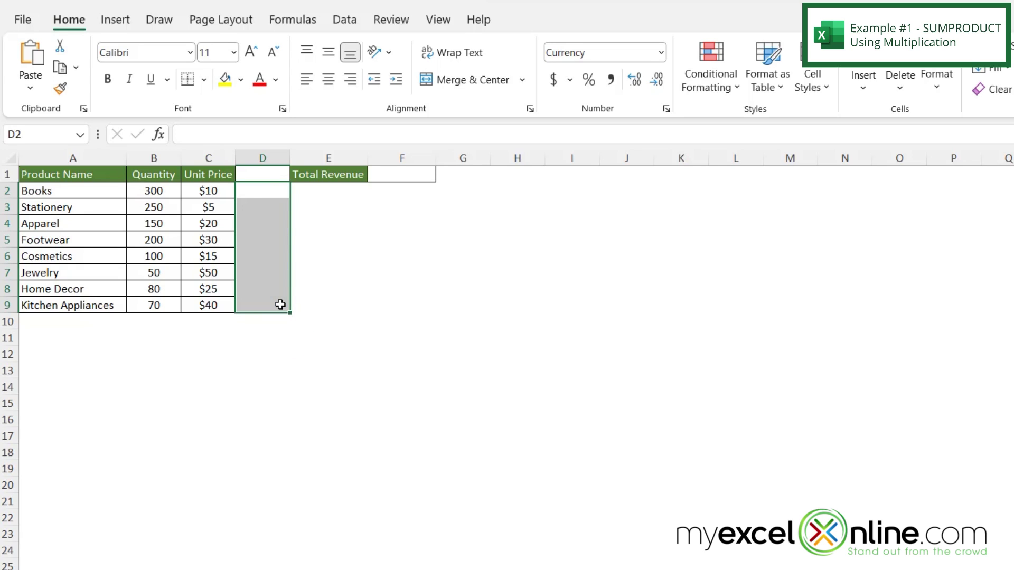
# - Start =SUMPRODUCT in F1 with quantities B2:B9 and unit prices C2:C9 as arrays
pyautogui.click(402, 174)
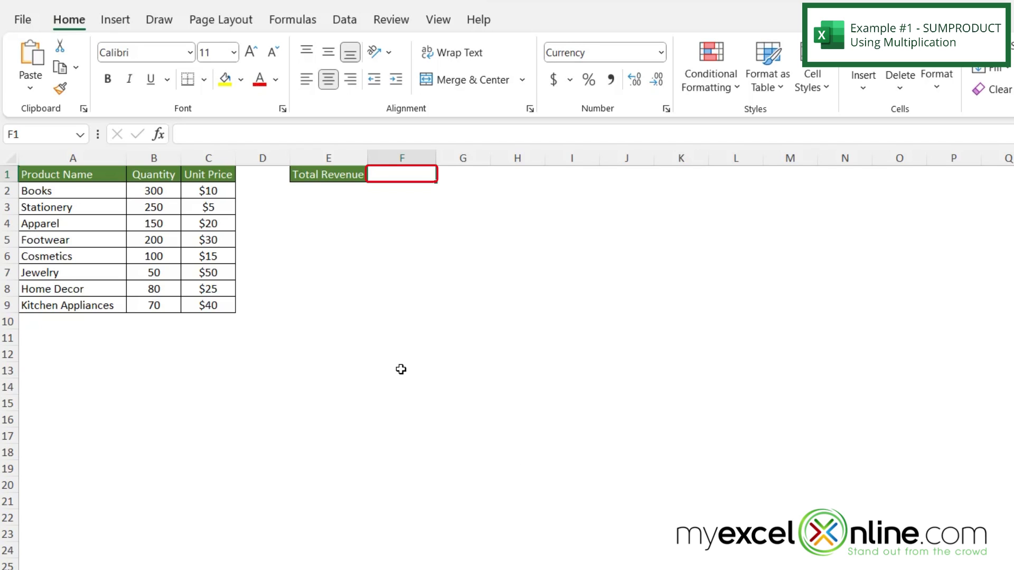
pyautogui.write('=s')
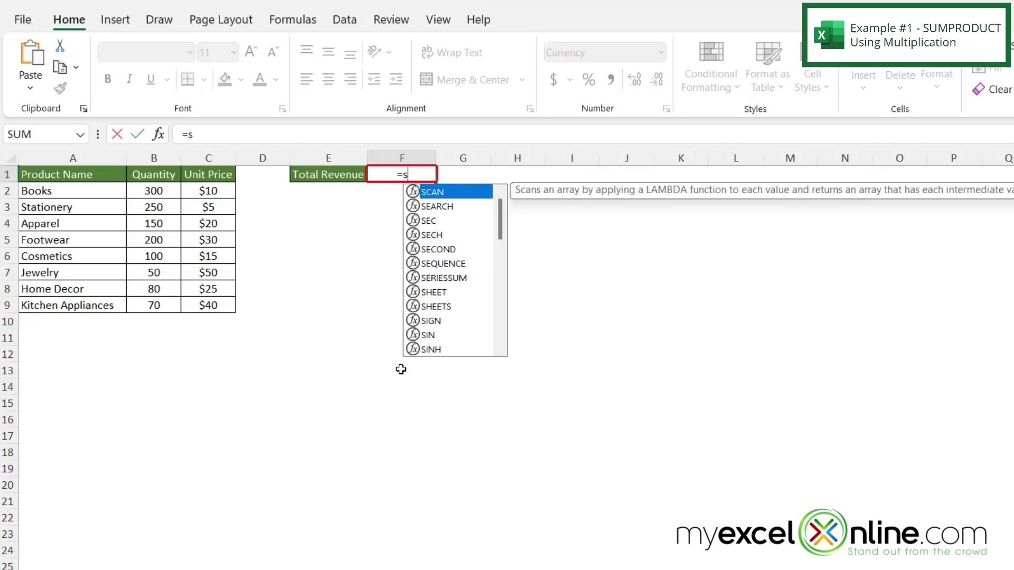
pyautogui.write('umproduct')
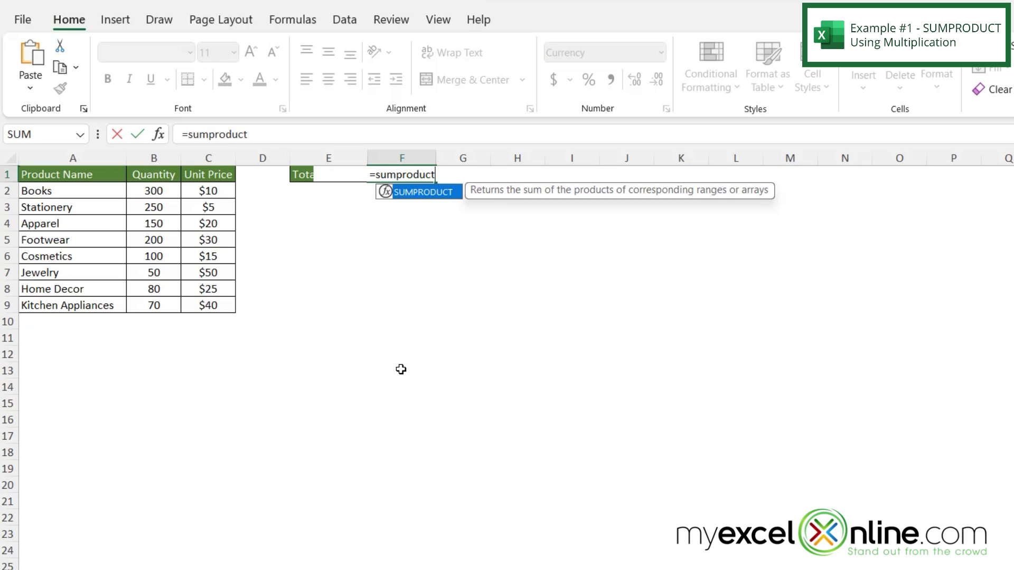
pyautogui.write('(')
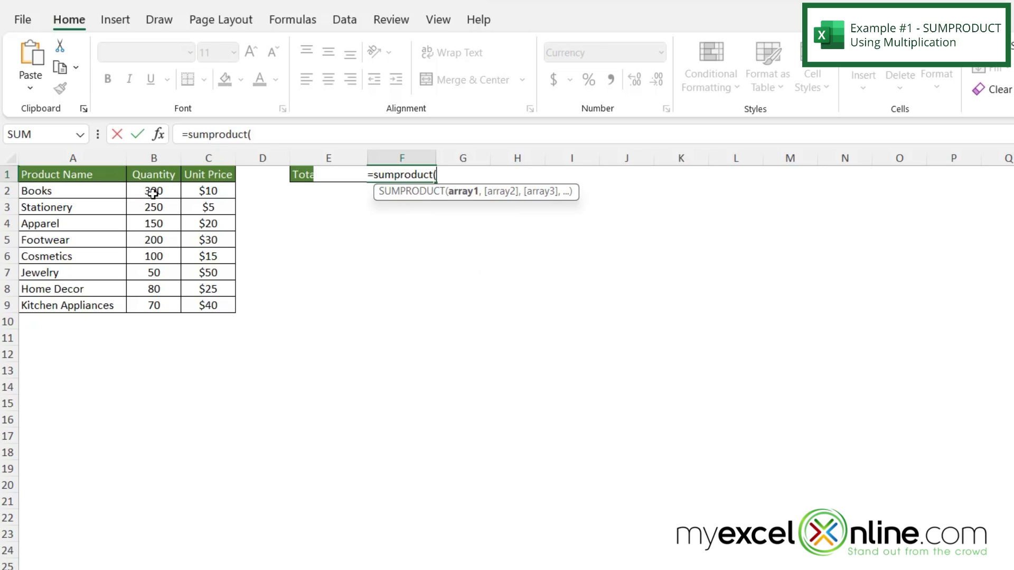
pyautogui.moveTo(152, 191); pyautogui.dragTo(152, 298)
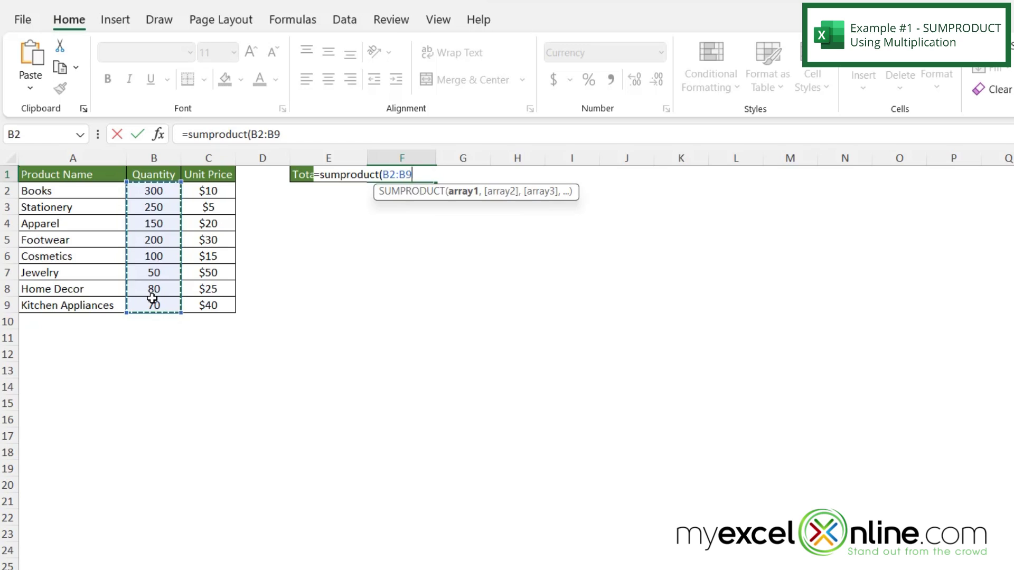
pyautogui.write(',')
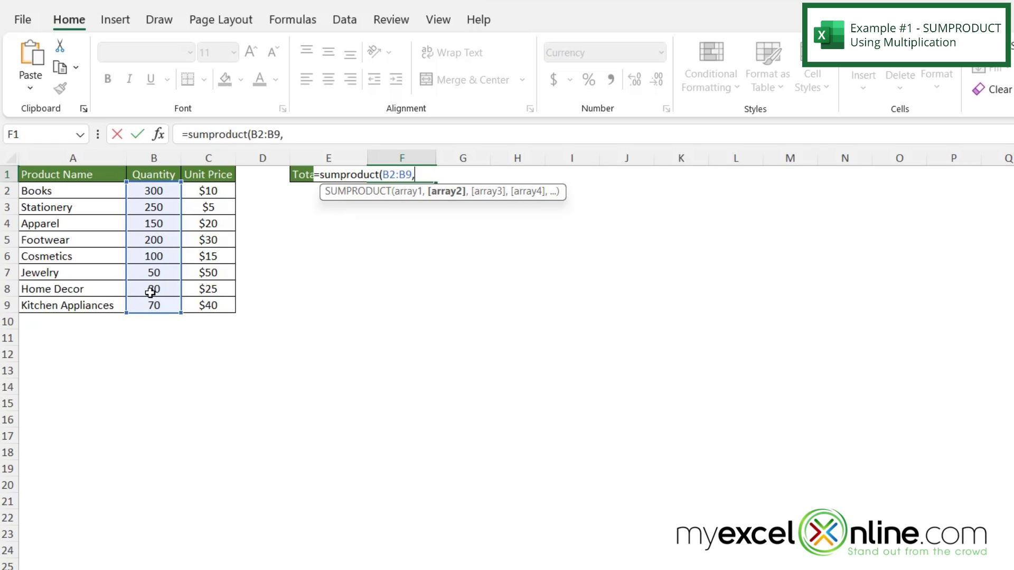
pyautogui.click(208, 193)
pyautogui.moveTo(209, 201); pyautogui.dragTo(212, 301)
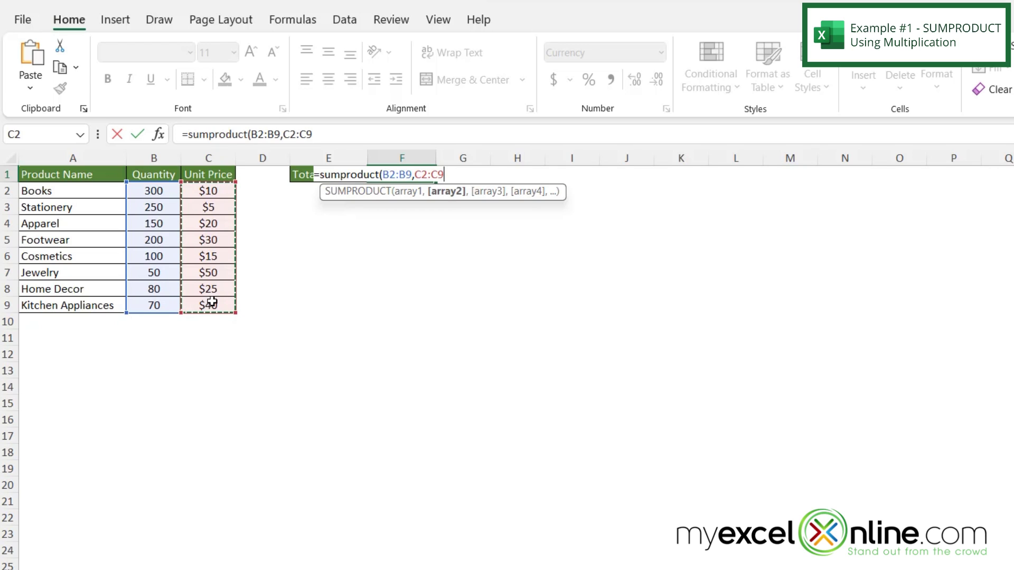
# - Commit the SUMPRODUCT formula so Total Revenue shows $22,050
pyautogui.press('Return')
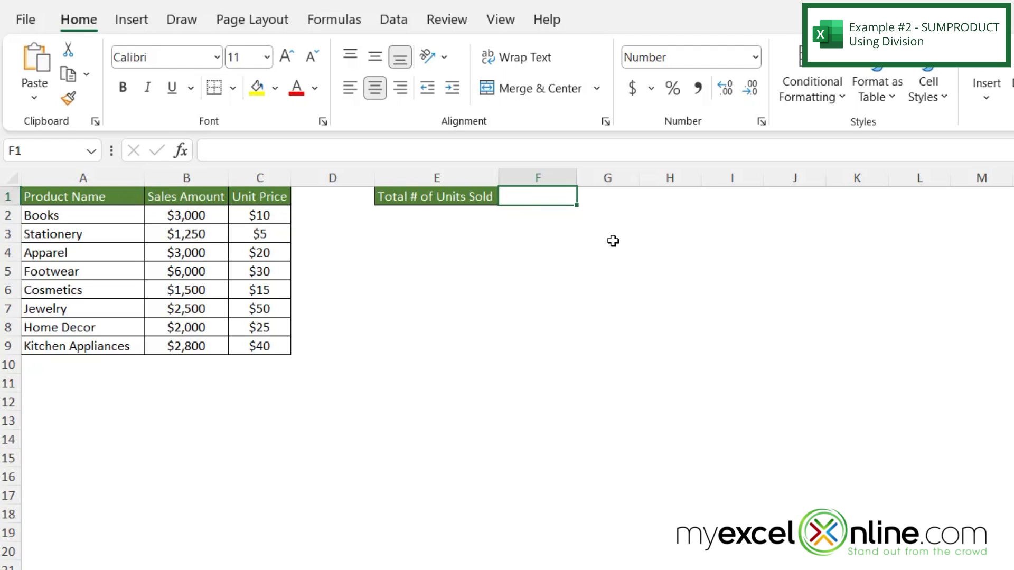
pyautogui.write('=sump')
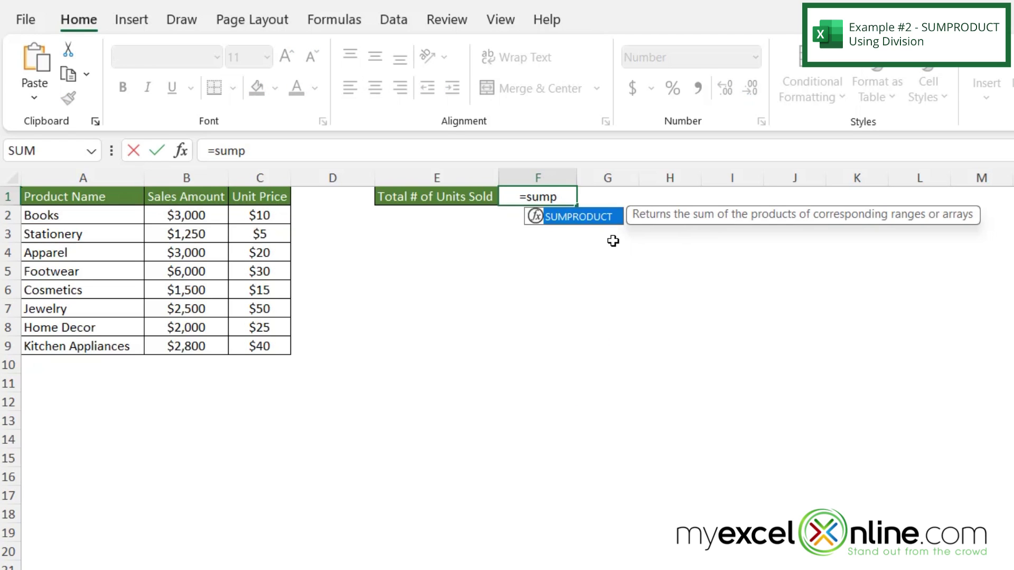
pyautogui.write('roduct(')
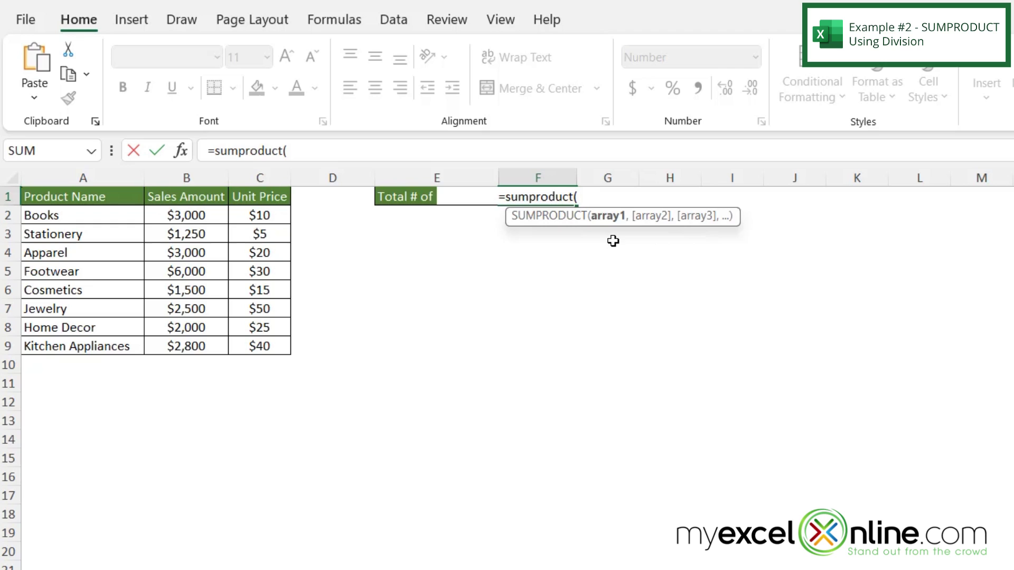
# - Enter =SUMPRODUCT(B2:B9/C2:C9) in F1, giving 1200 units sold
pyautogui.moveTo(198, 216); pyautogui.dragTo(205, 346)
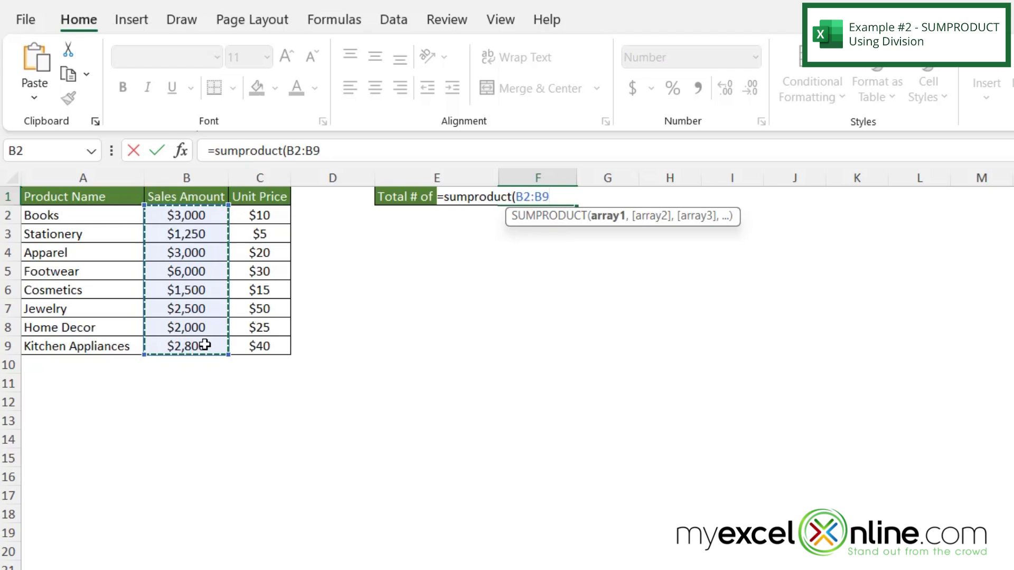
pyautogui.write('/')
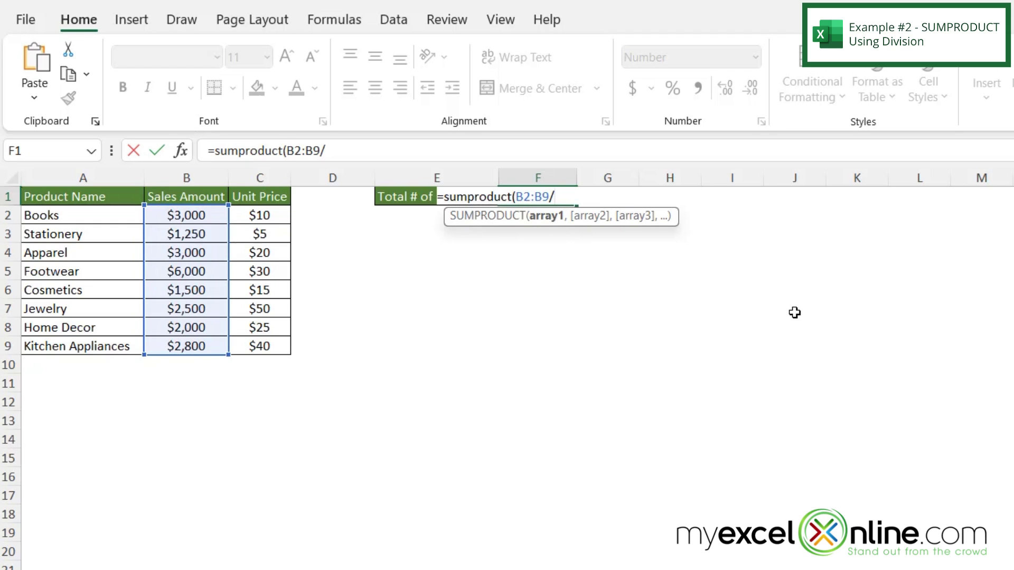
pyautogui.moveTo(272, 215); pyautogui.dragTo(264, 346)
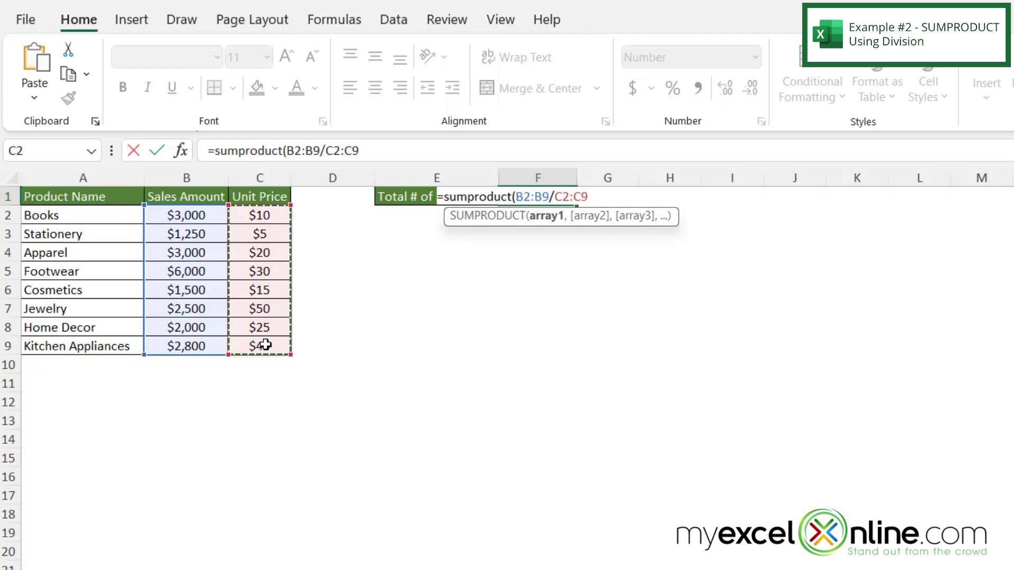
pyautogui.press('Return')
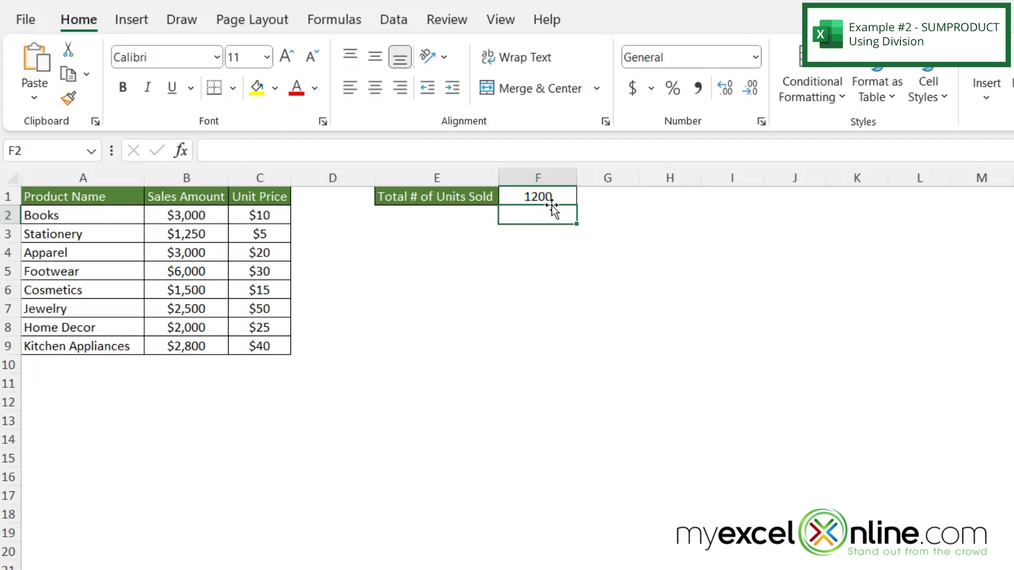
# - Enter =B2/C2 in D2 for the first product's units sold
pyautogui.click(327, 216)
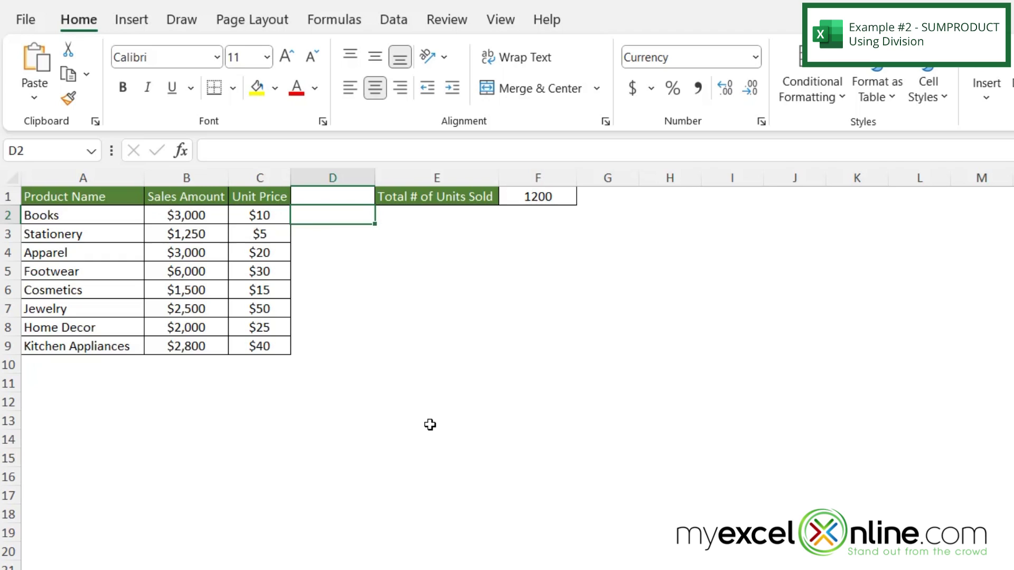
pyautogui.write('=')
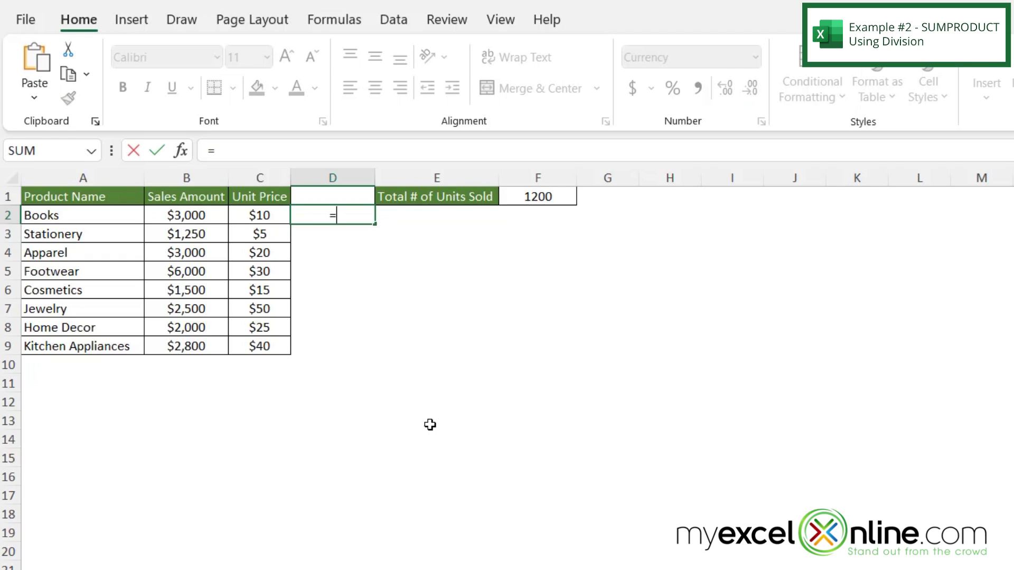
pyautogui.click(176, 218)
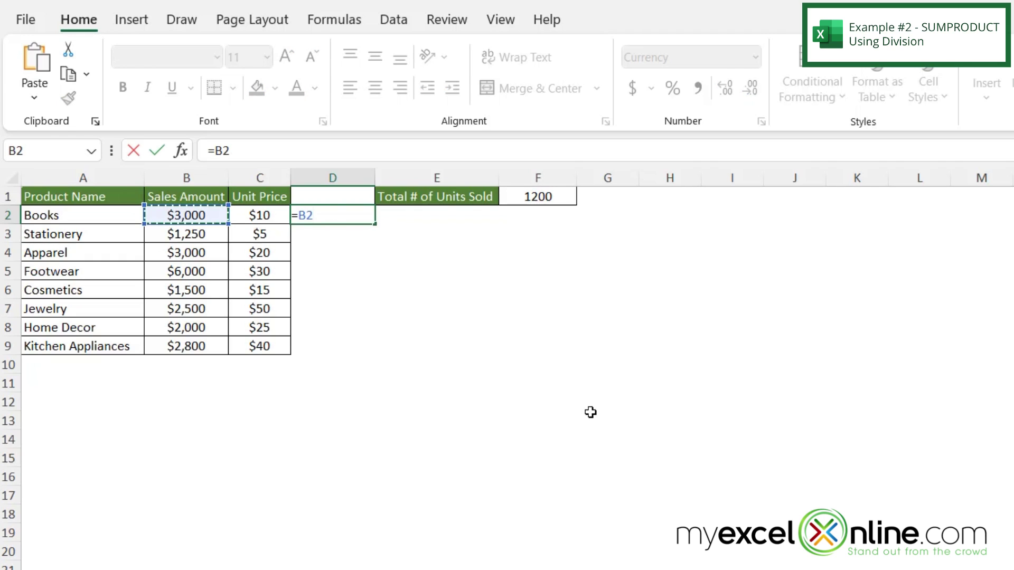
pyautogui.write('/')
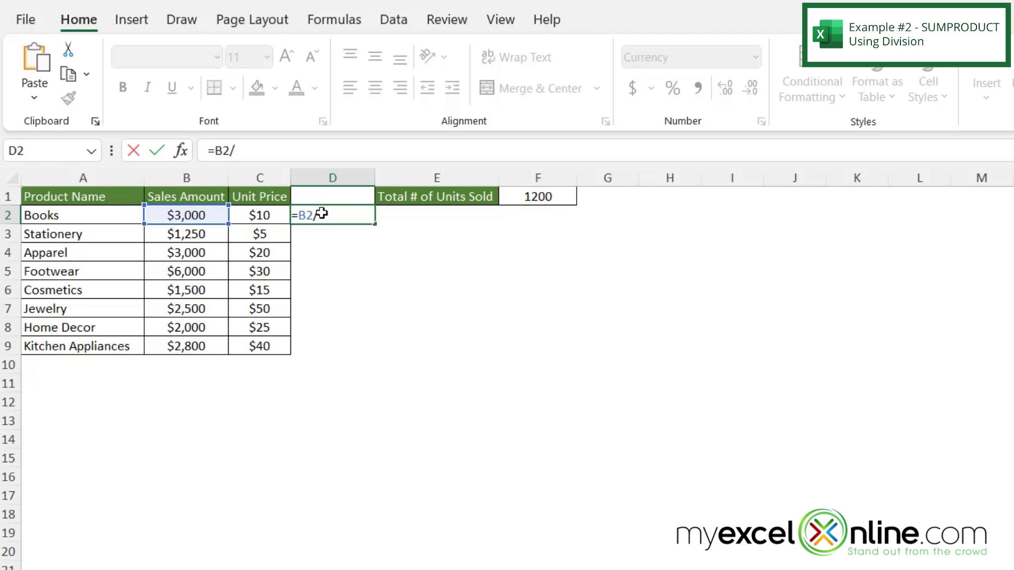
pyautogui.click(253, 216)
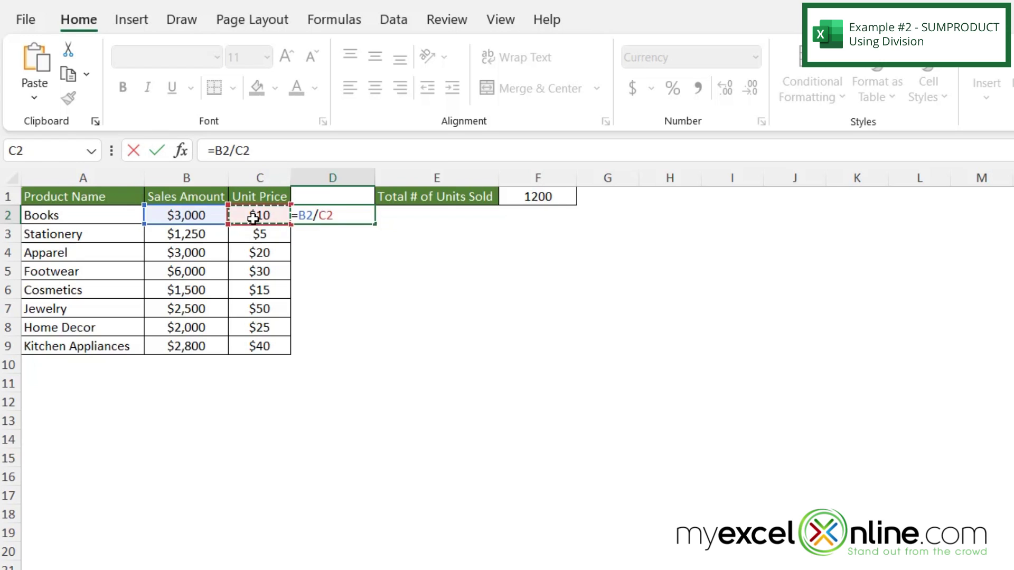
pyautogui.press('Return')
# - Fill the division down for every product, then clear D2:D9
pyautogui.click(352, 211)
pyautogui.doubleClick(375, 225)
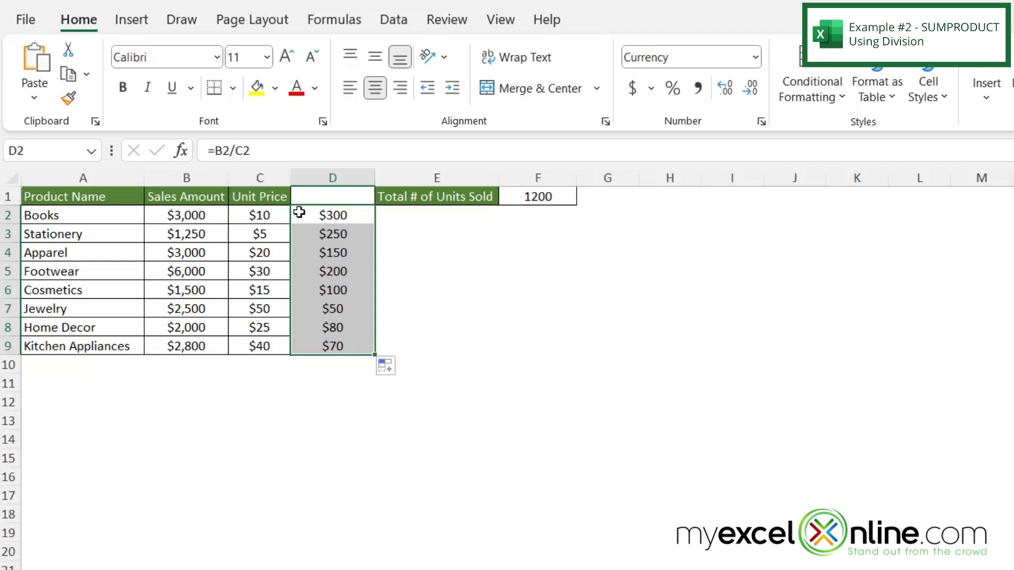
pyautogui.press('Delete')
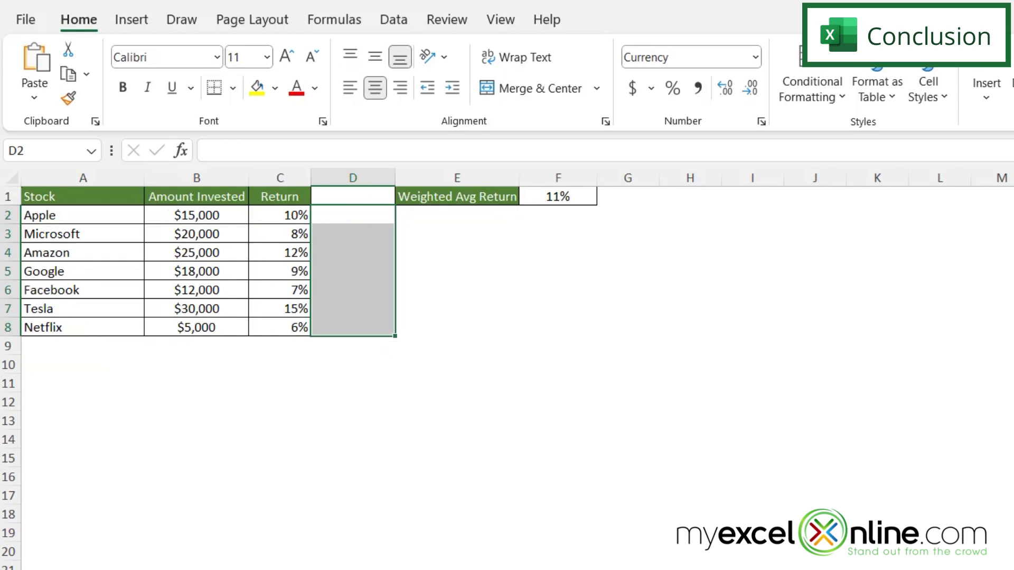
pyautogui.click(339, 199)
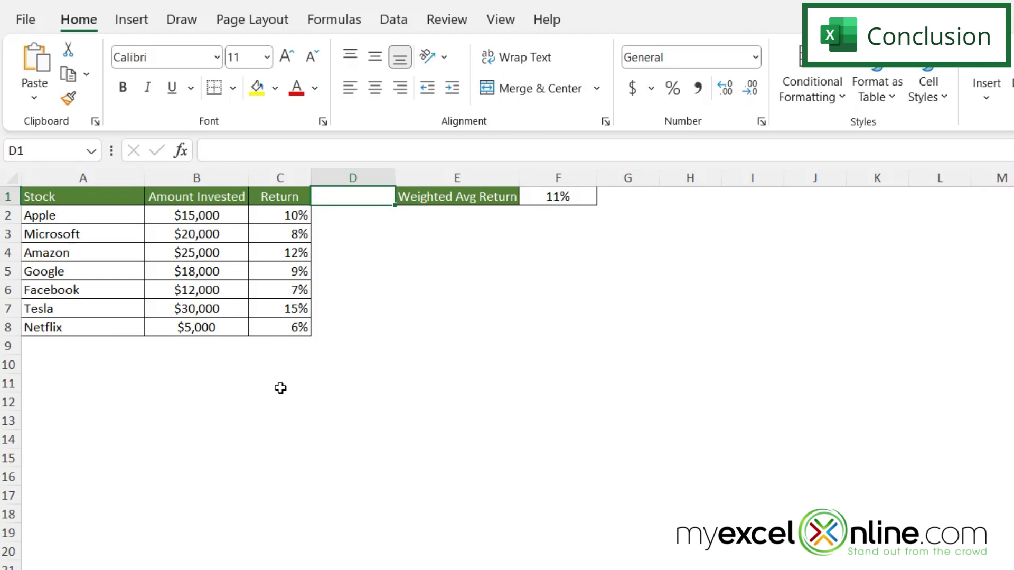